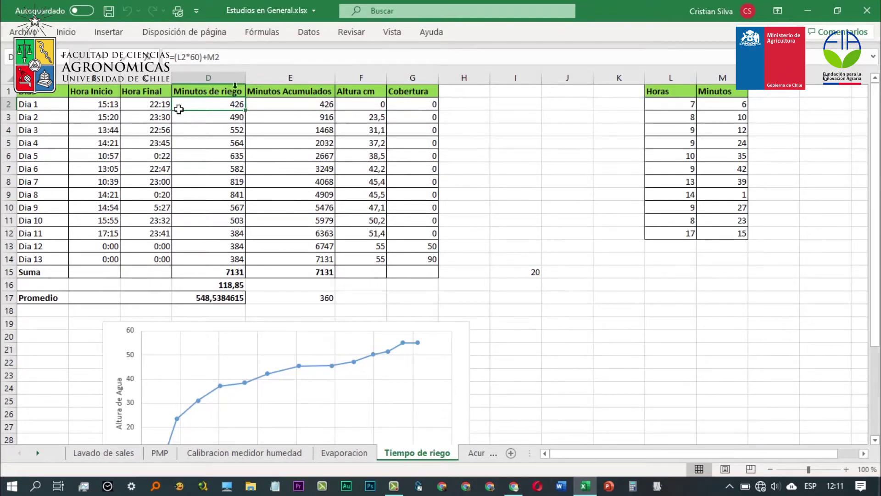
Examine the irrigation minutes formulas and totals, the water height chart, and the Altura cm and Cobertura columns
{"action": "left_click", "coordinate": [274, 107]}
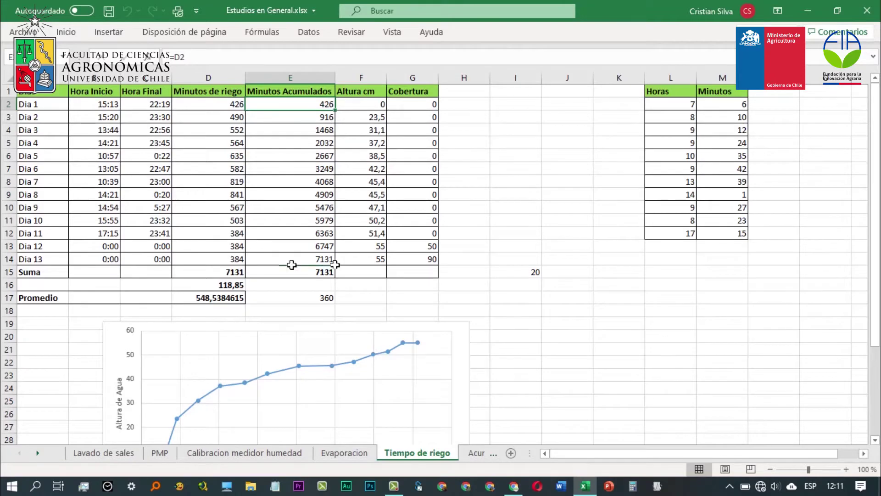
{"action": "left_click", "coordinate": [231, 272]}
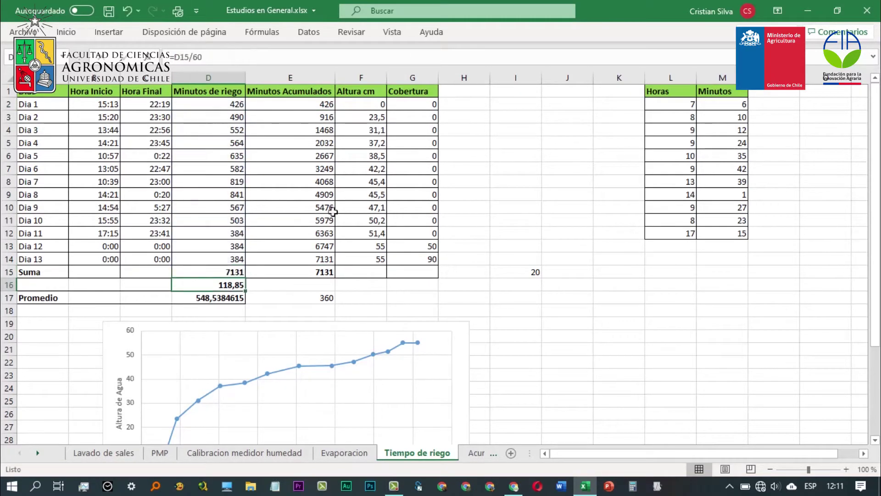
{"action": "left_click", "coordinate": [243, 64]}
{"action": "key", "text": "Tab"}
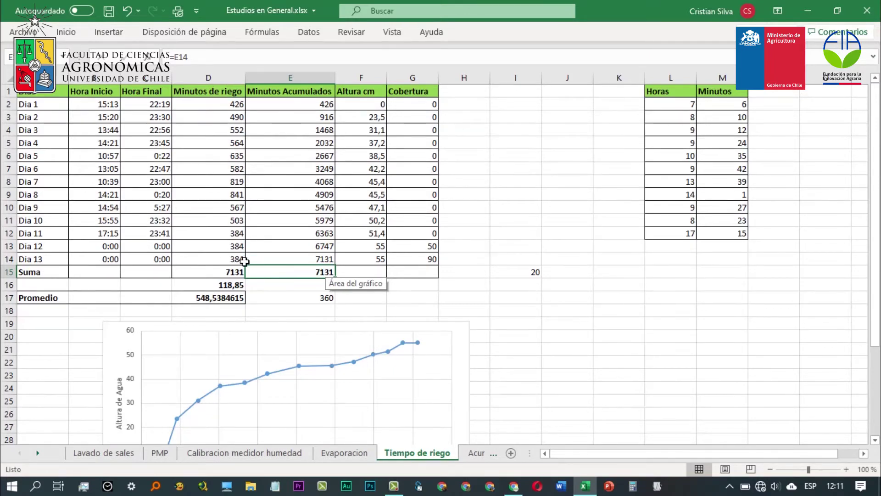
{"action": "key", "text": "ctrl+z"}
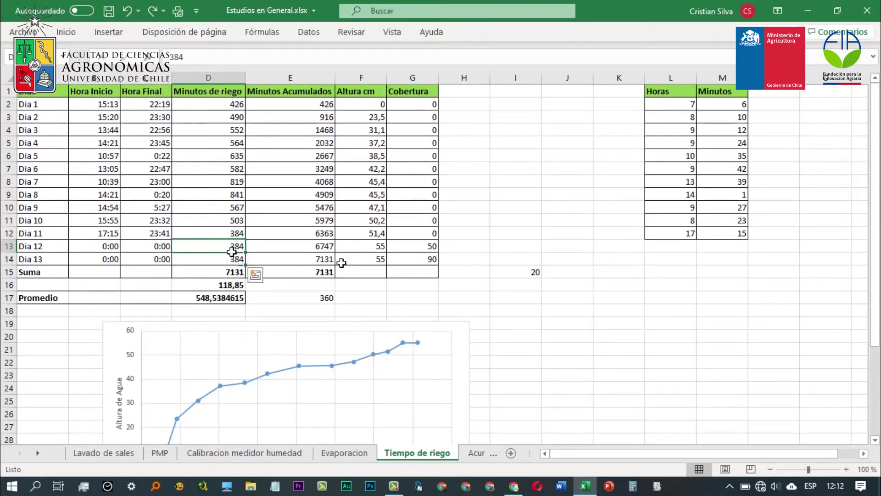
{"action": "left_click_drag", "start_coordinate": [232, 252], "coordinate": [232, 262]}
{"action": "scroll", "coordinate": [232, 263], "scroll_direction": "down", "scroll_amount": 2}
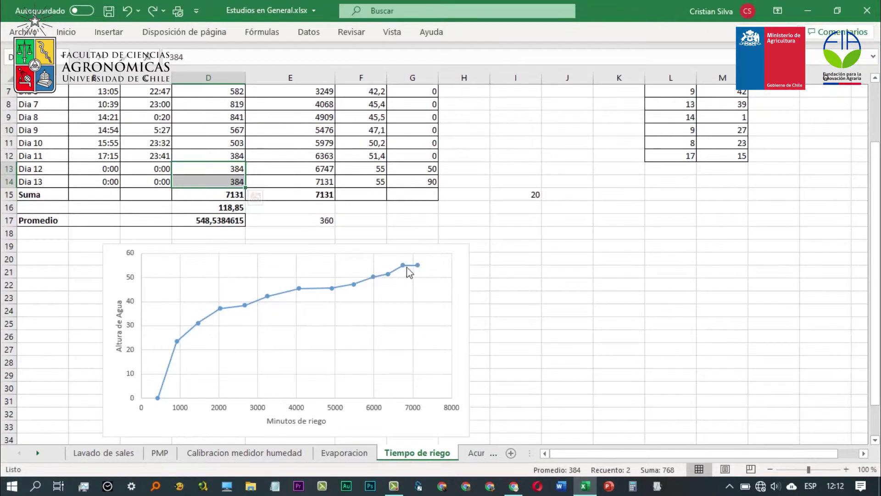
{"action": "scroll", "coordinate": [488, 254], "scroll_direction": "up", "scroll_amount": 1}
{"action": "scroll", "coordinate": [410, 272], "scroll_direction": "up", "scroll_amount": 2}
{"action": "left_click_drag", "start_coordinate": [367, 104], "coordinate": [372, 210]}
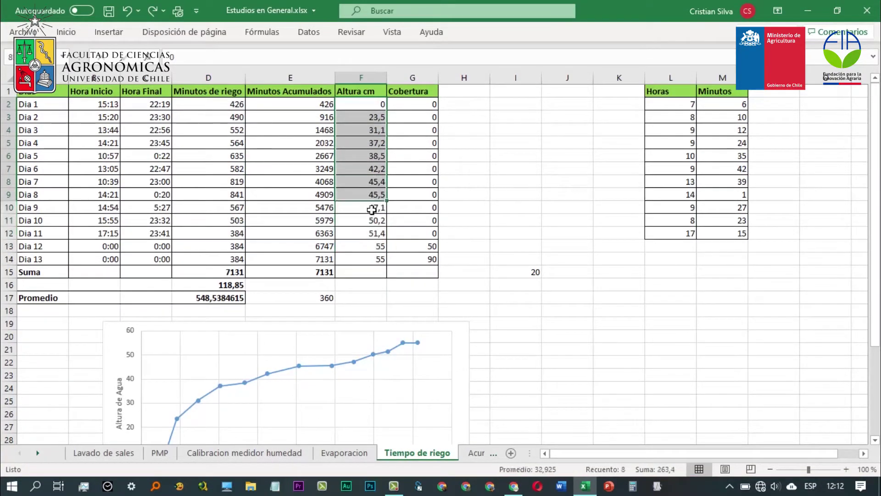
{"action": "left_click_drag", "start_coordinate": [435, 106], "coordinate": [429, 193]}
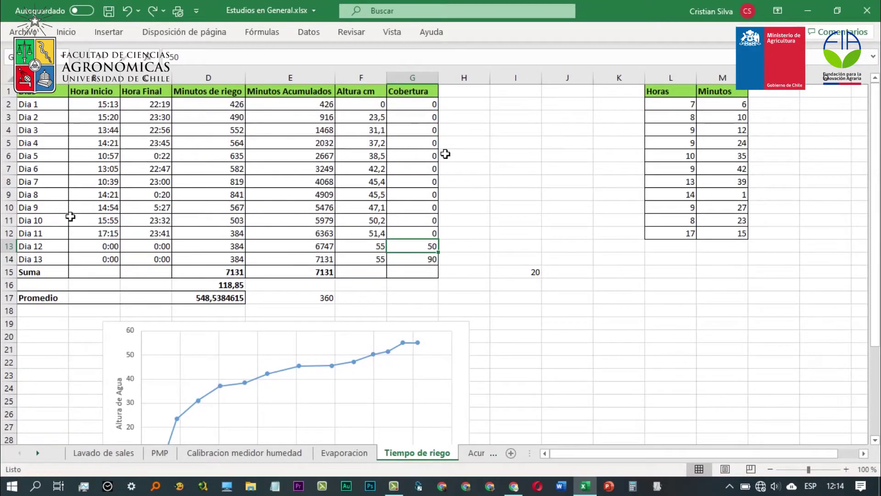
Review the daily records from Dia 1 onward, focusing on the Dia 11 times and the Dia 12 height and coverage
{"action": "left_click_drag", "start_coordinate": [48, 105], "coordinate": [152, 247]}
{"action": "left_click_drag", "start_coordinate": [49, 105], "coordinate": [363, 272]}
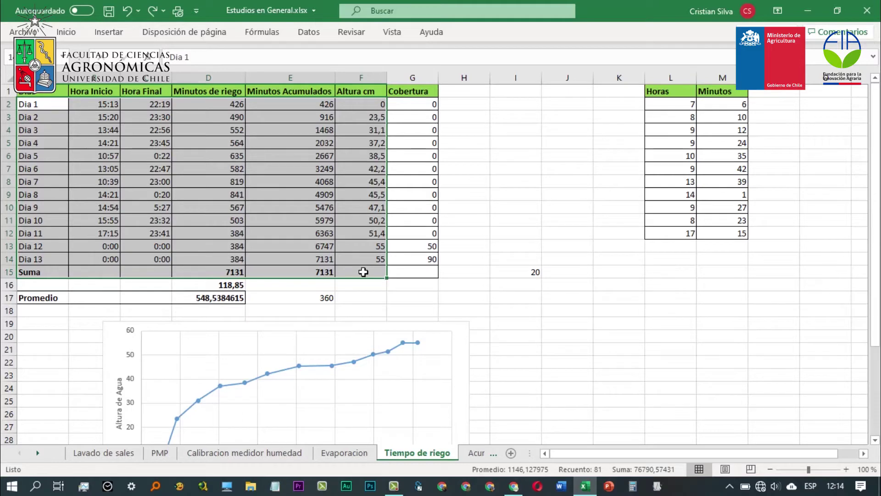
{"action": "left_click", "coordinate": [57, 235]}
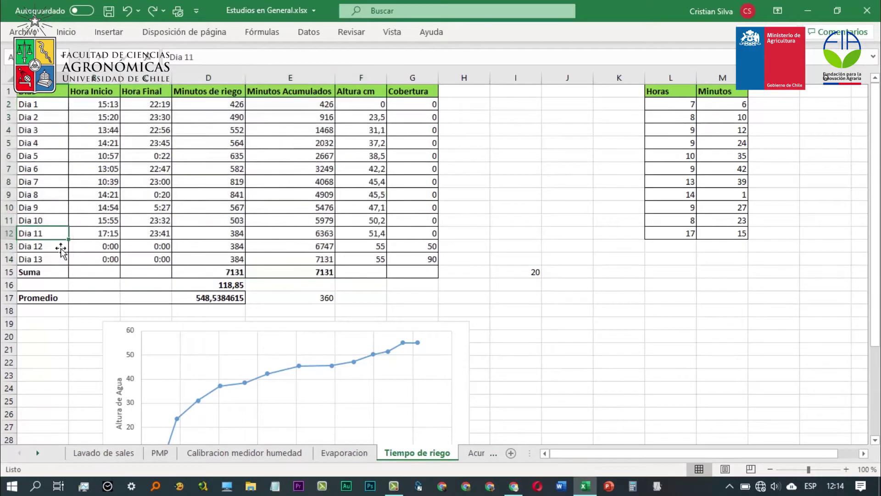
{"action": "key", "text": "shift+Right"}
{"action": "key", "text": "shift+Down"}
{"action": "key", "text": "shift+Right"}
{"action": "key", "text": "shift+Left"}
{"action": "key", "text": "shift+Left"}
{"action": "key", "text": "shift+Up"}
{"action": "key", "text": "shift+Right"}
{"action": "key", "text": "shift+Right"}
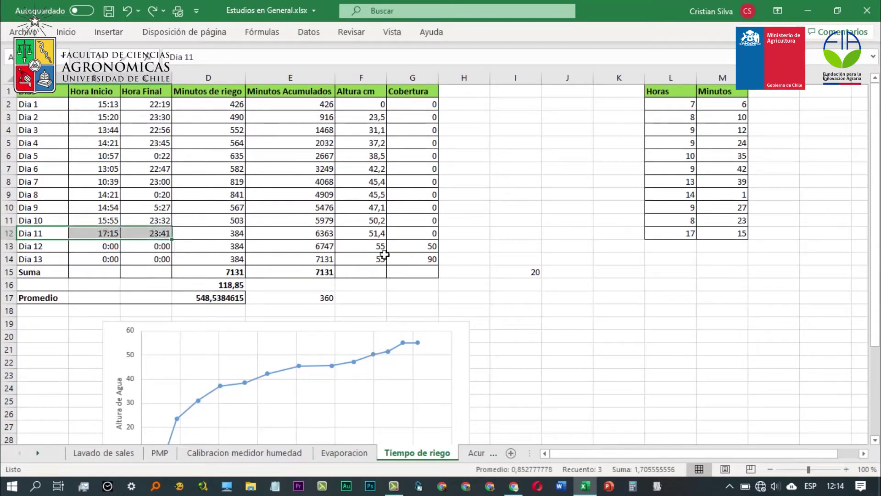
{"action": "left_click", "coordinate": [344, 250]}
{"action": "left_click", "coordinate": [400, 252]}
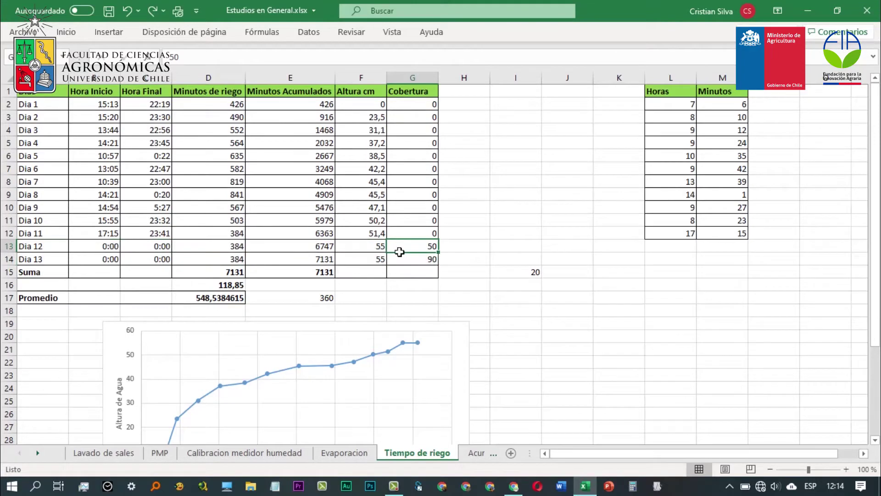
{"action": "left_click_drag", "start_coordinate": [399, 252], "coordinate": [43, 247]}
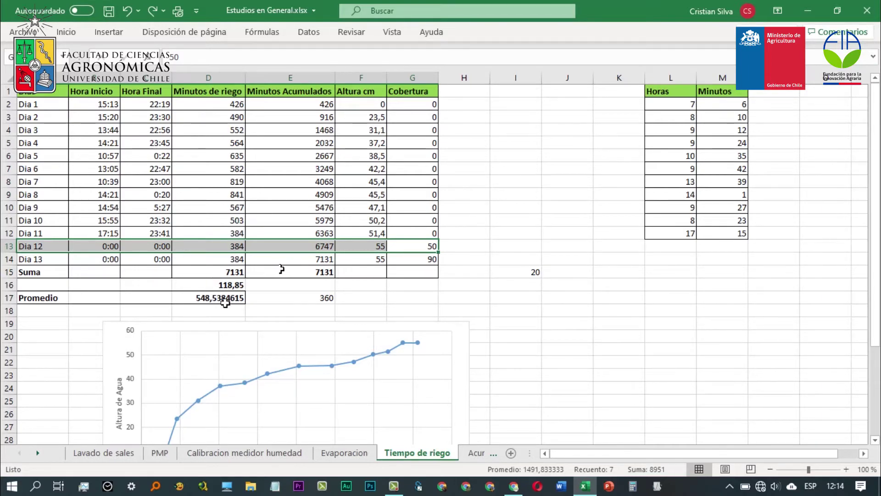
Change the Promedio formula in D17 to average only Dia 1 to Dia 11, range D2:D12
{"action": "left_click", "coordinate": [209, 297]}
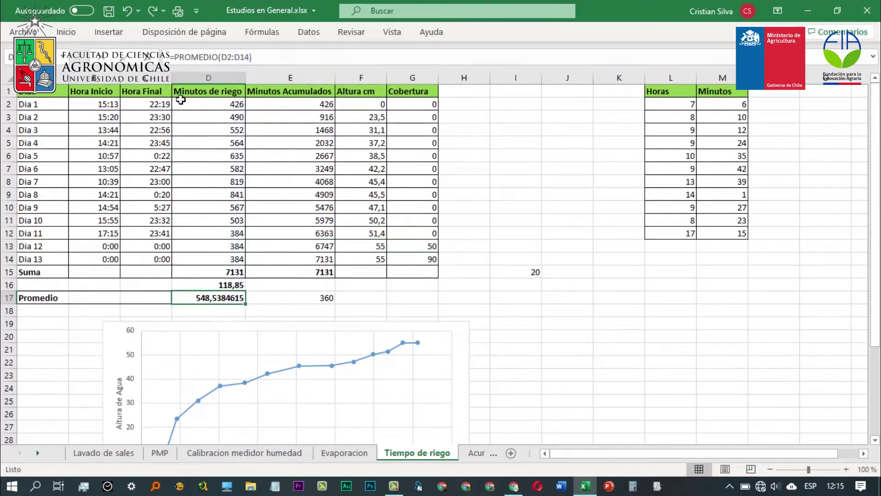
{"action": "key", "text": "F2"}
{"action": "key", "text": "Escape"}
{"action": "key", "text": "Return"}
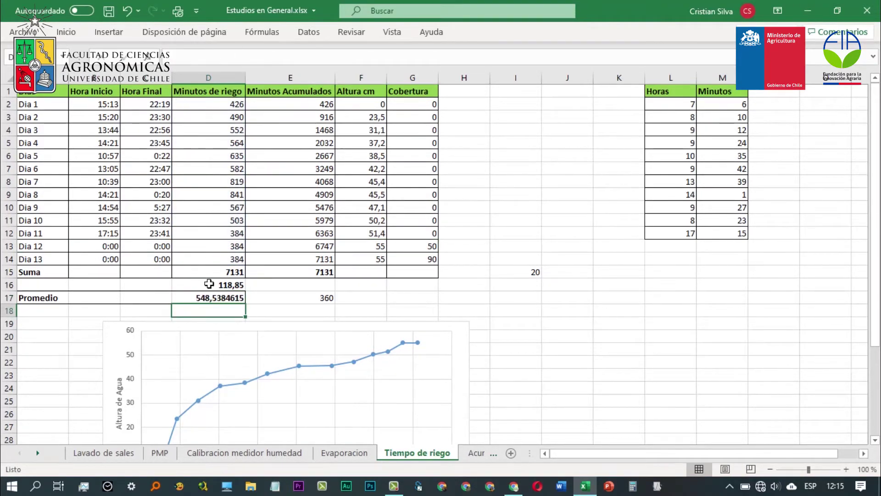
{"action": "key", "text": "Up"}
{"action": "key", "text": "F2"}
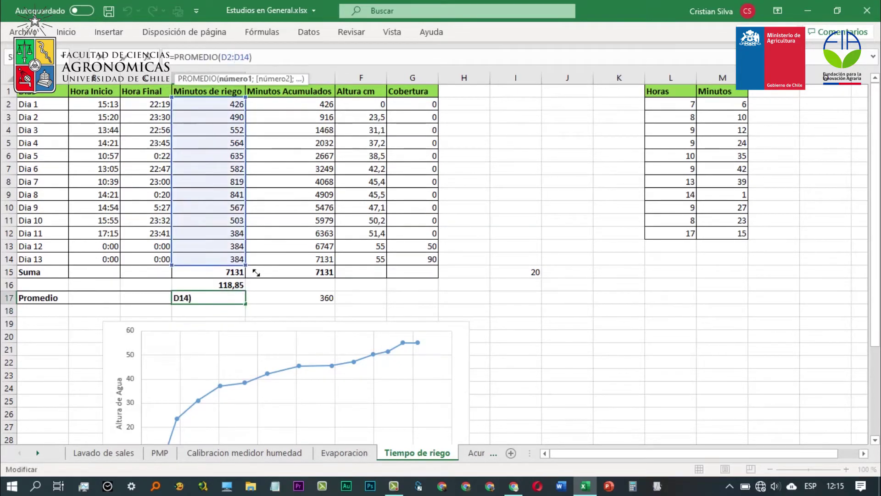
{"action": "left_click_drag", "start_coordinate": [246, 265], "coordinate": [249, 236]}
{"action": "key", "text": "Return"}
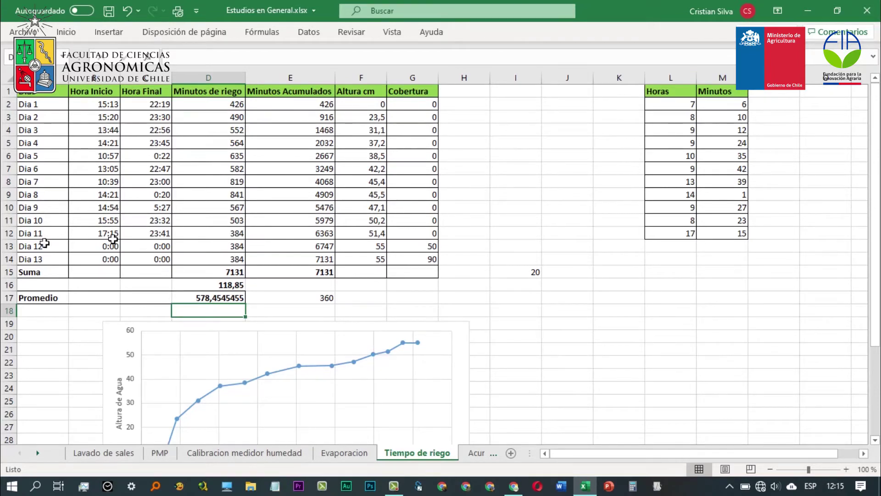
Compare the Dia 11 row with the Dia 12 water height and the average irrigation minutes
{"action": "left_click_drag", "start_coordinate": [112, 238], "coordinate": [404, 238]}
{"action": "left_click_drag", "start_coordinate": [112, 239], "coordinate": [410, 243]}
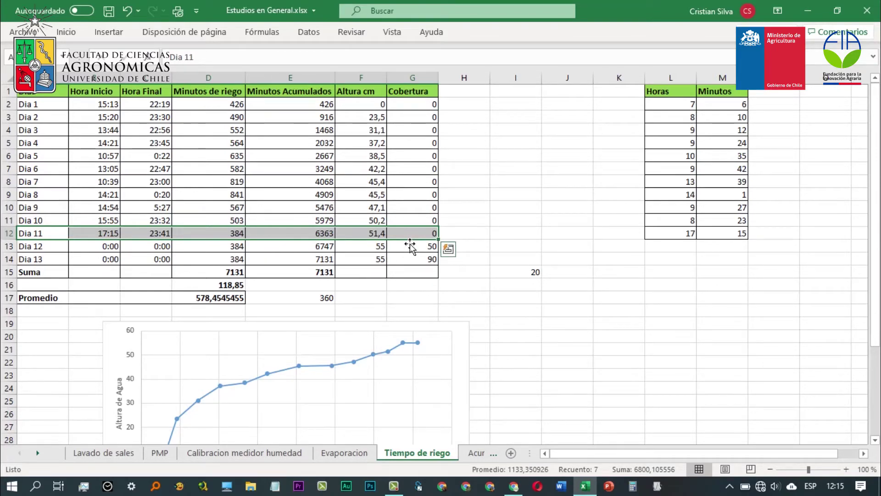
{"action": "left_click", "coordinate": [383, 250]}
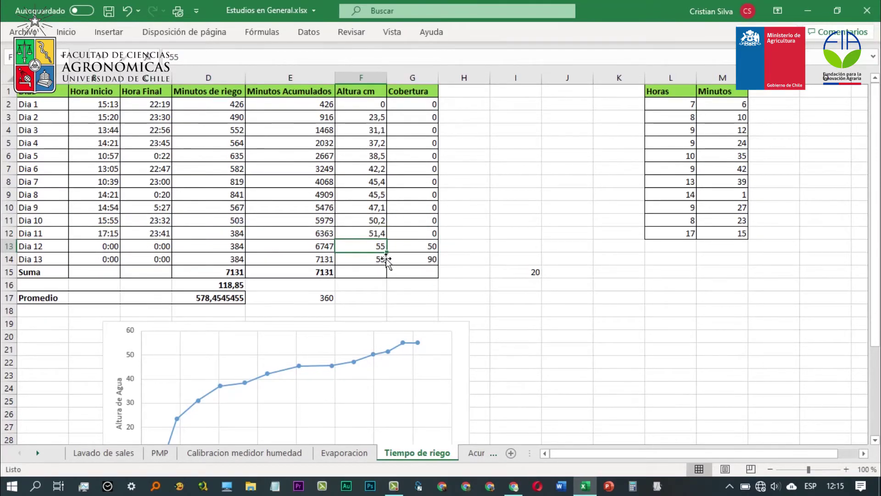
{"action": "left_click", "coordinate": [217, 301]}
{"action": "left_click", "coordinate": [385, 251]}
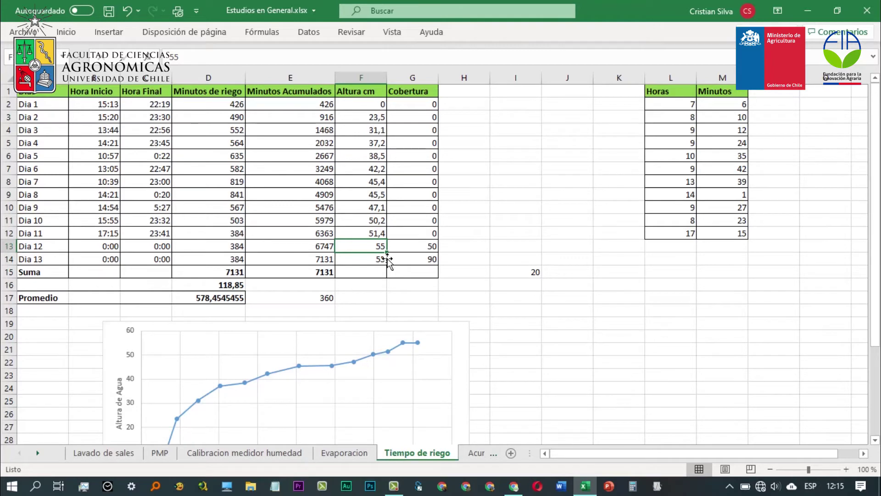
Move the content of I15 to F17 in the Promedio row and add borders around E17:F17
{"action": "left_click", "coordinate": [220, 298]}
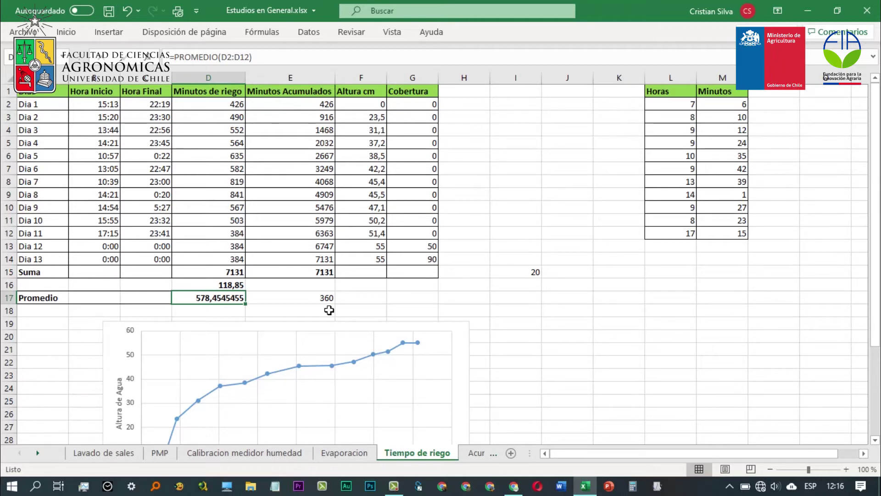
{"action": "key", "text": "ctrl+z"}
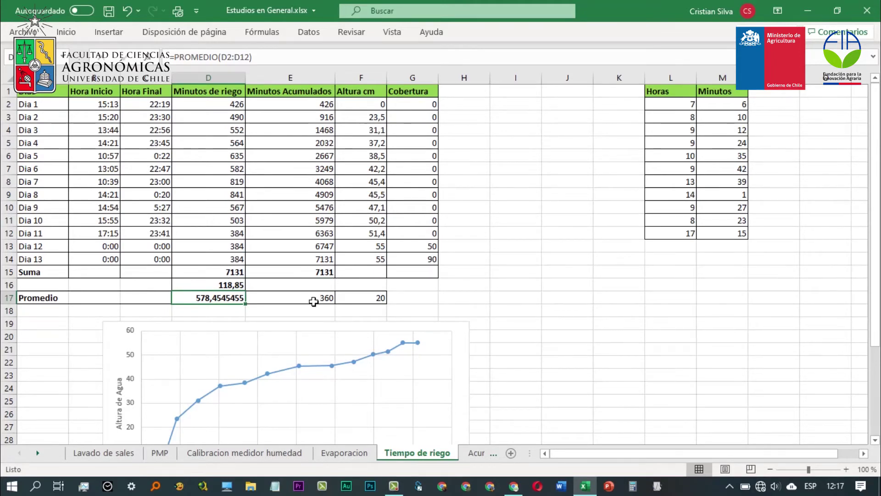
Inspect the accumulated minutes sum formula, the Dia 13 coverage, the Dia 11 row and the hours conversion below the sum
{"action": "left_click", "coordinate": [314, 278]}
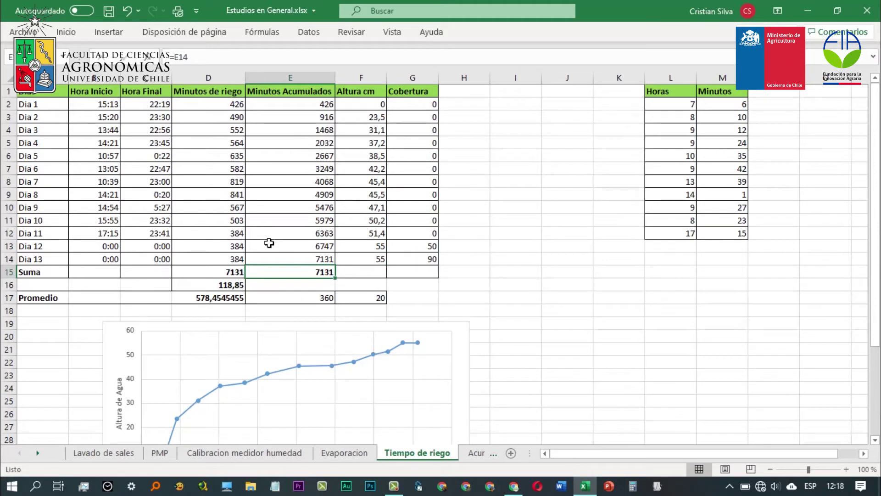
{"action": "key", "text": "Up"}
{"action": "key", "text": "Right"}
{"action": "key", "text": "Right"}
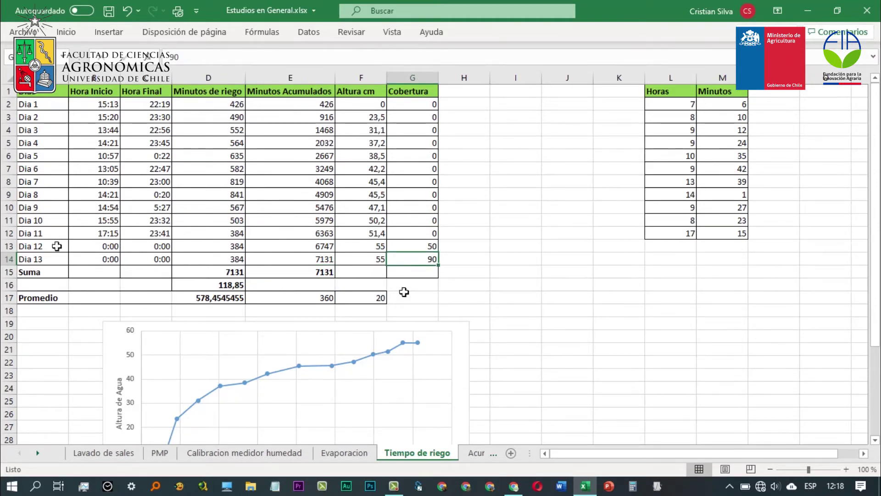
{"action": "key", "text": "Up"}
{"action": "key", "text": "Up"}
{"action": "key", "text": "Home"}
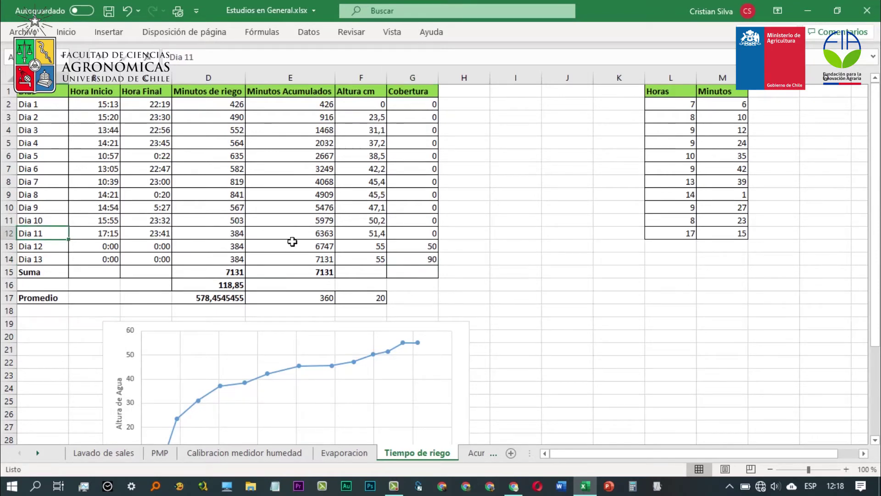
{"action": "left_click", "coordinate": [322, 272]}
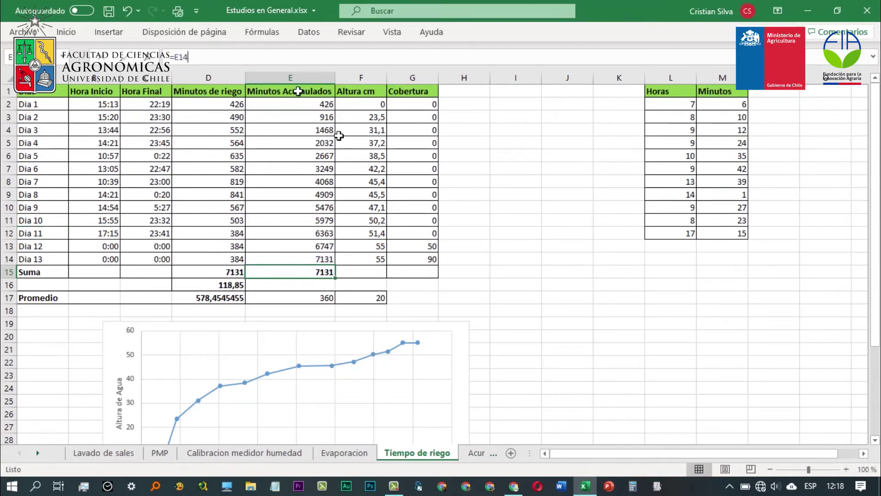
{"action": "key", "text": "F2"}
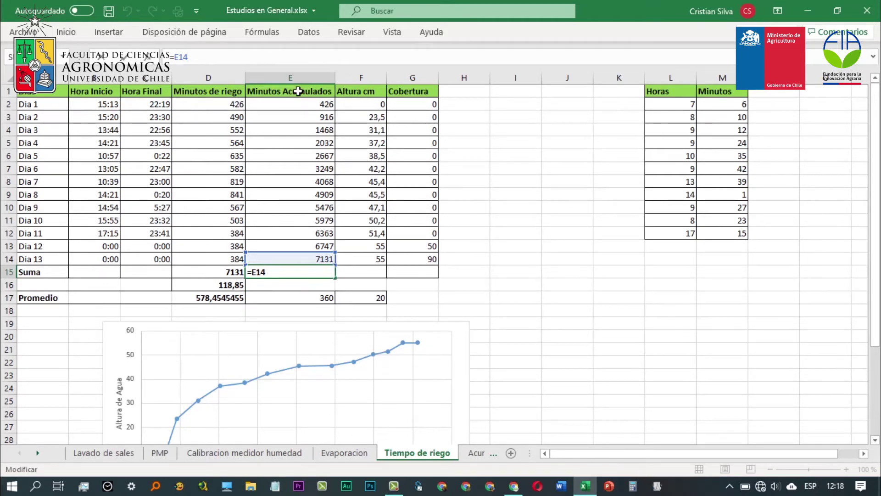
{"action": "left_click", "coordinate": [216, 283]}
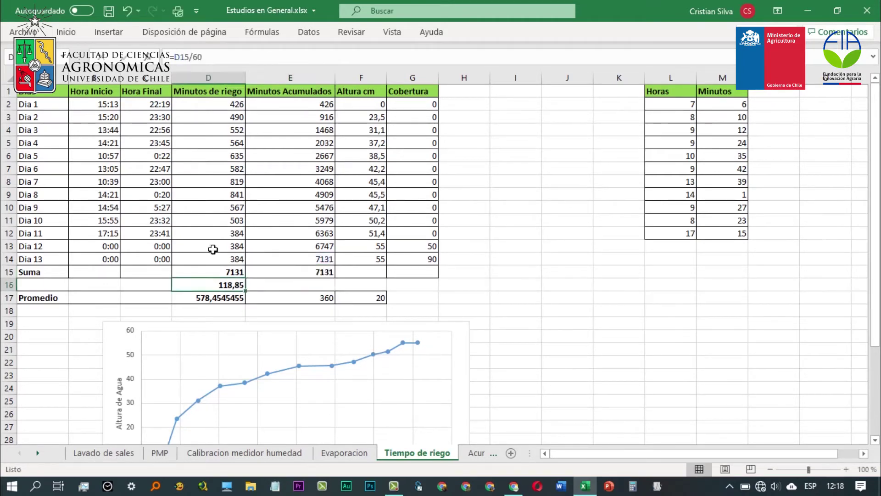
Set the Minutos de riego of Dia 13 and Dia 12 to 0
{"action": "left_click", "coordinate": [241, 258]}
{"action": "type", "text": "0"}
{"action": "key", "text": "Up"}
{"action": "type", "text": "0"}
{"action": "left_click", "coordinate": [438, 302]}
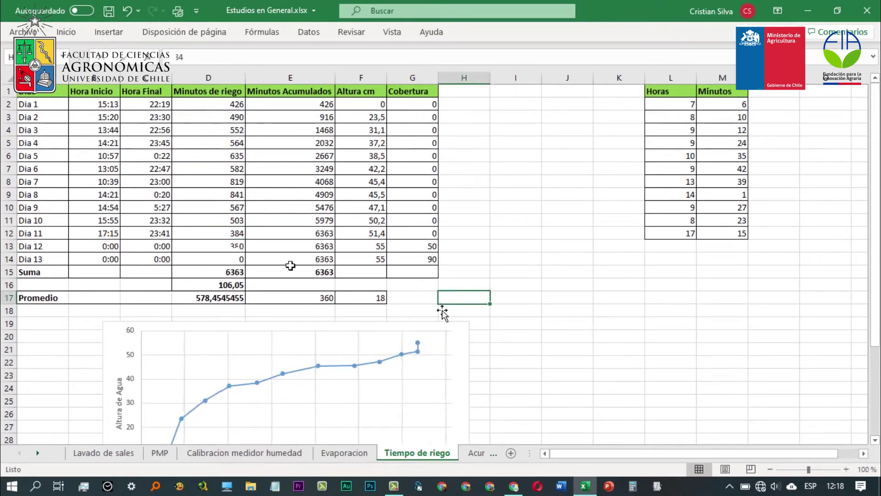
{"action": "key", "text": "ctrl+z"}
{"action": "key", "text": "ctrl+y"}
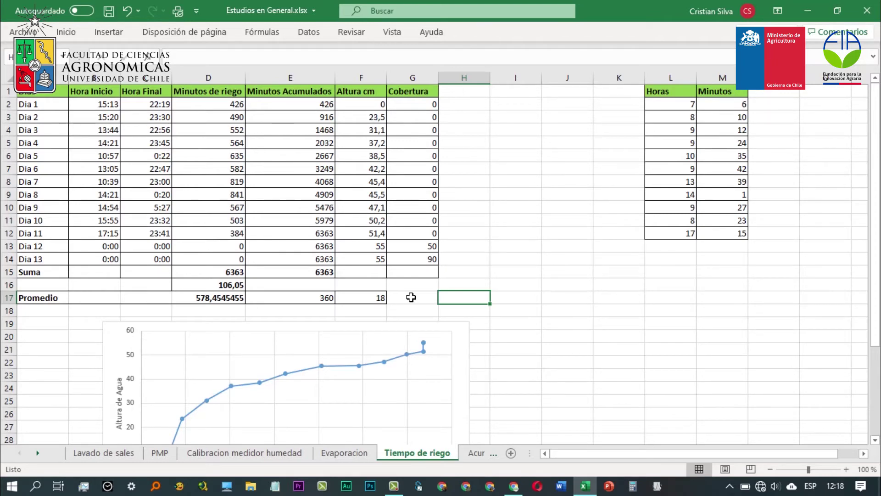
Check the cells E17, E15 and F17 that relate the accumulated minutes to the 6-hour irrigation time
{"action": "left_click", "coordinate": [293, 303]}
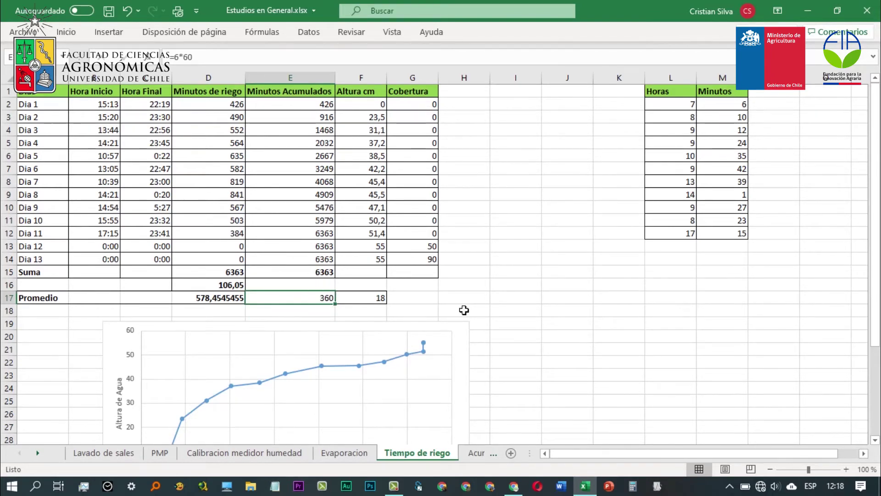
{"action": "key", "text": "Up"}
{"action": "key", "text": "Up"}
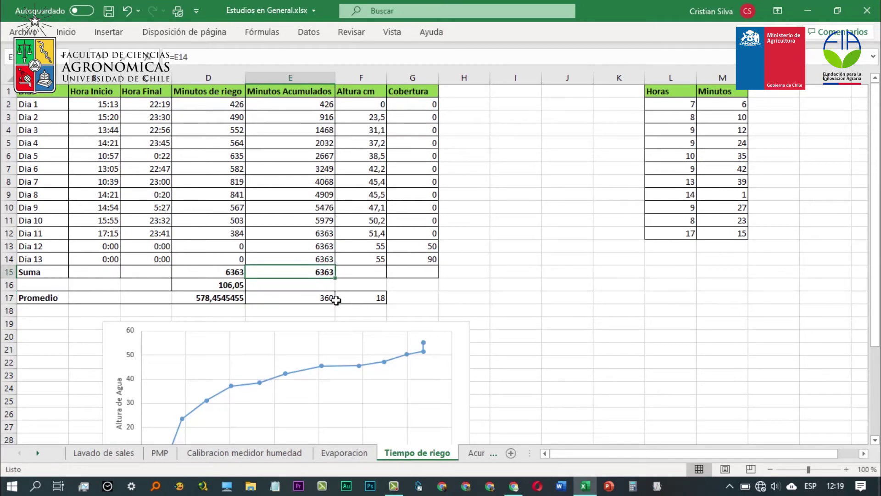
{"action": "left_click", "coordinate": [361, 303]}
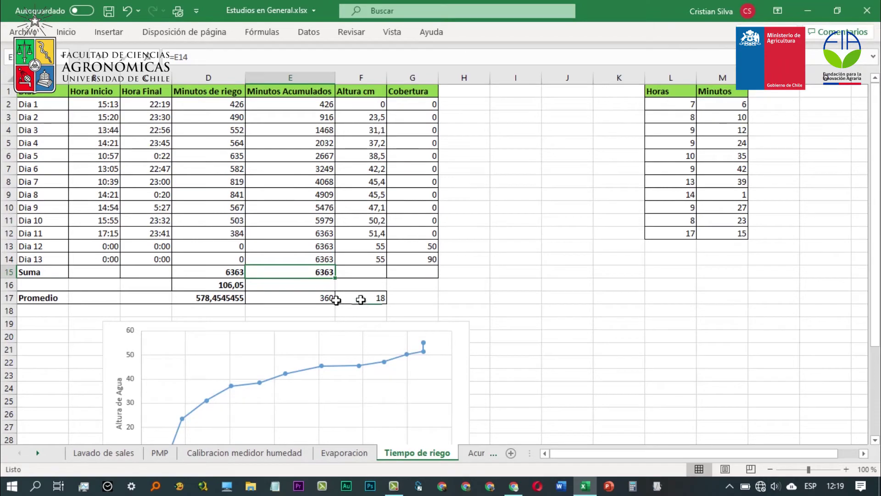